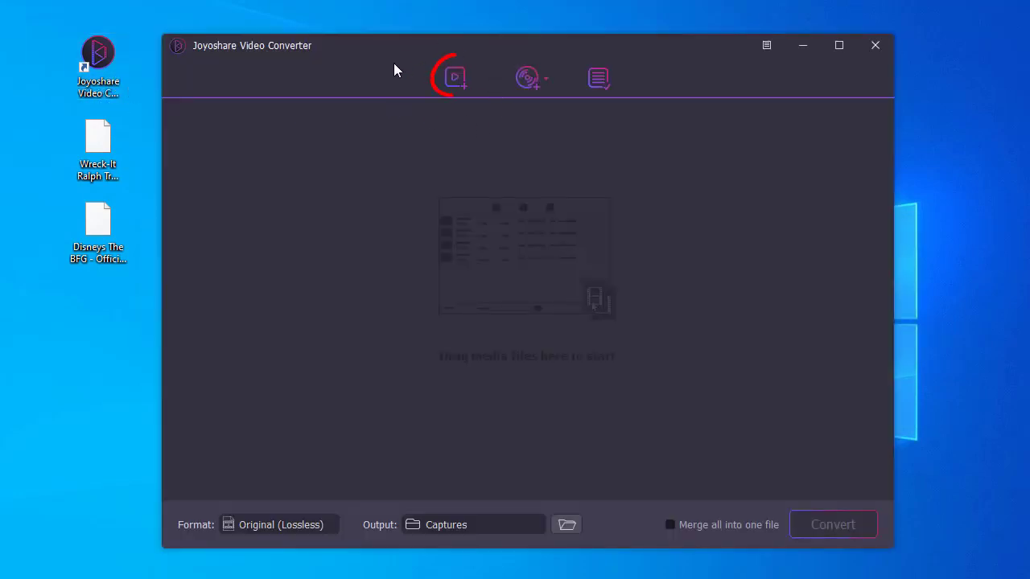
- Add the BFG trailer .swf via Add Files (All files), and drag in the Wreck-It Ralph .swf
{"action": "left_click", "coordinate": [455, 78]}
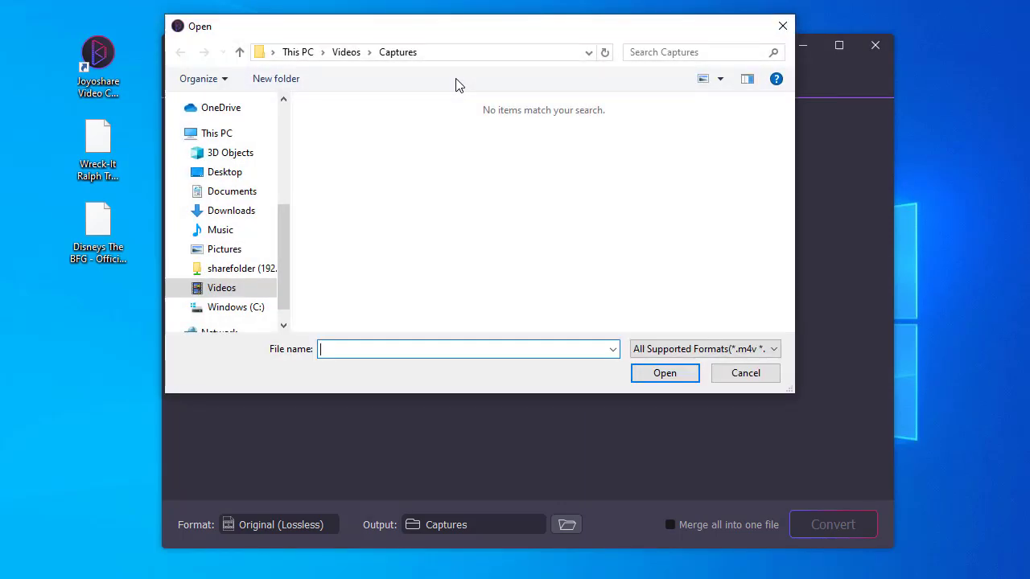
{"action": "left_click", "coordinate": [680, 351]}
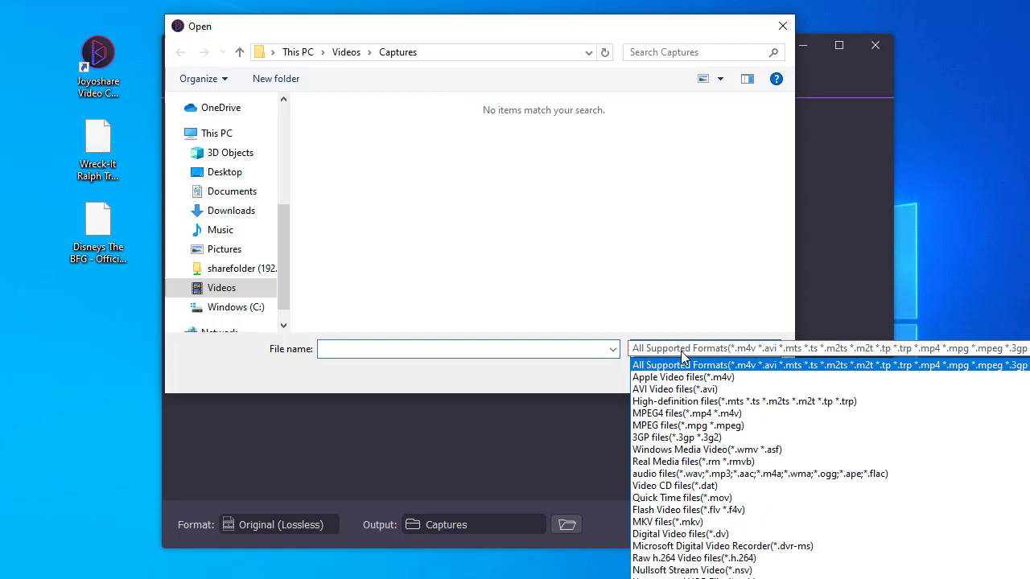
{"action": "key", "text": "End"}
{"action": "key", "text": "Return"}
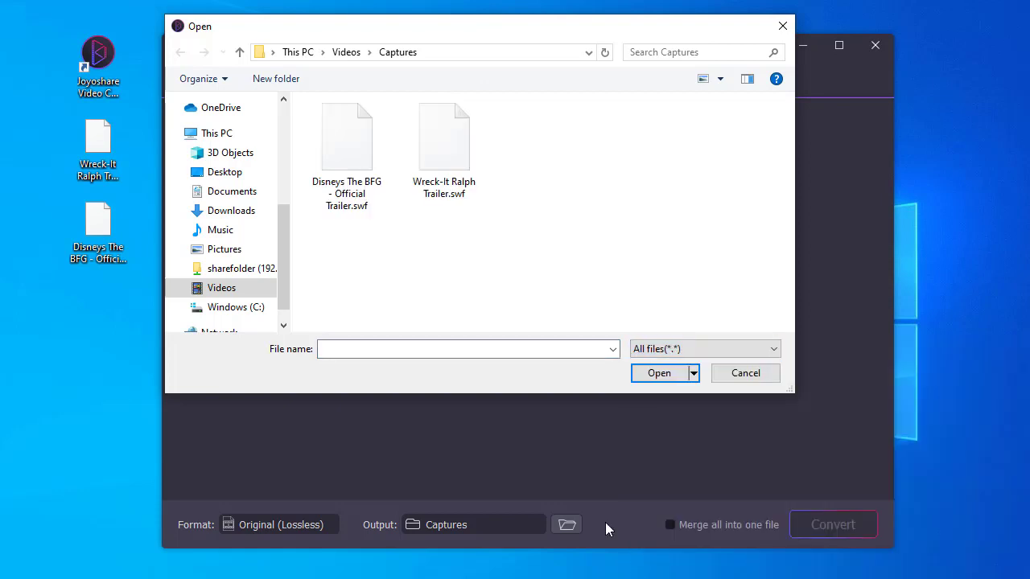
{"action": "left_click", "coordinate": [369, 182]}
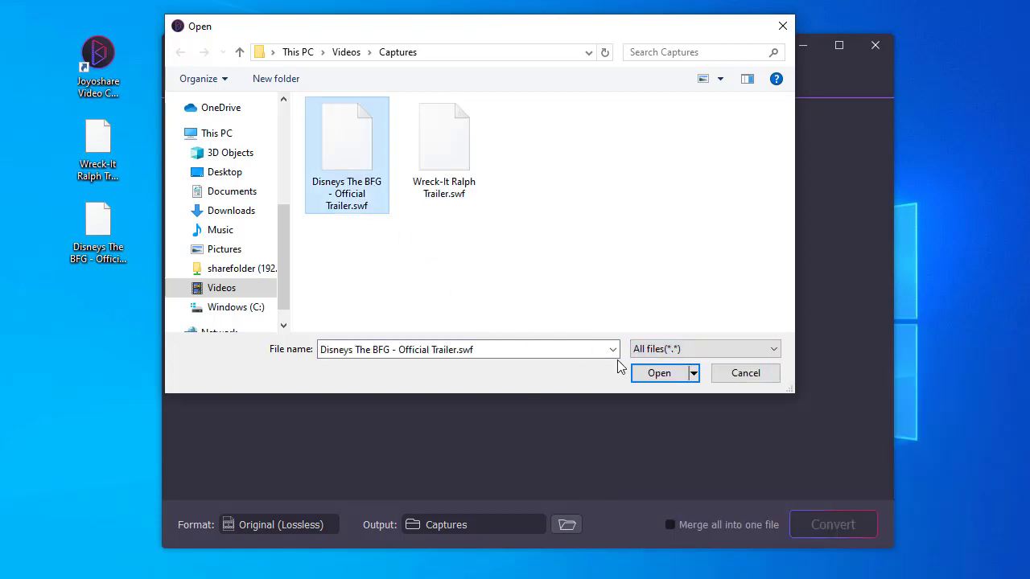
{"action": "left_click", "coordinate": [659, 372]}
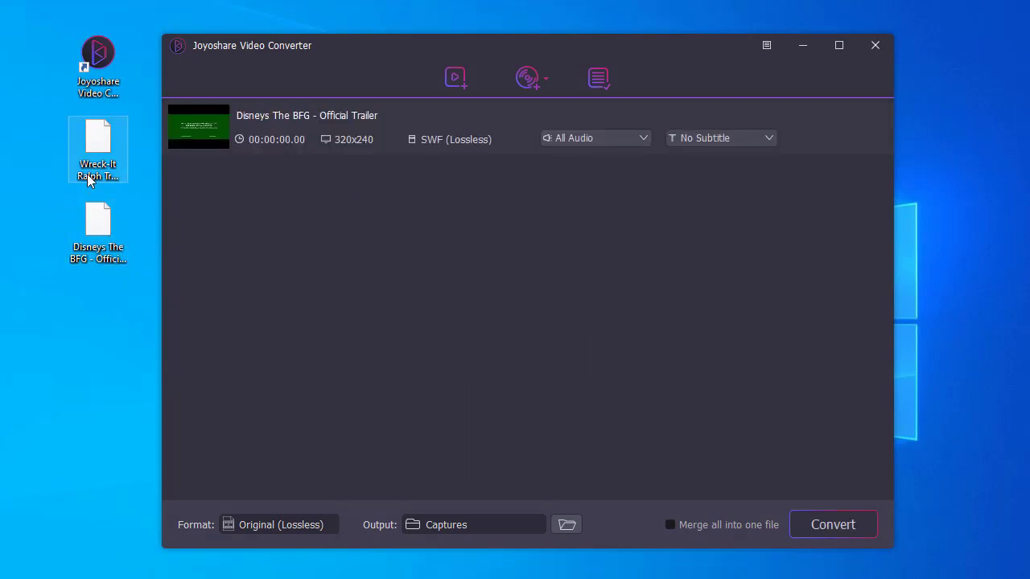
{"action": "left_click_drag", "start_coordinate": [89, 163], "coordinate": [310, 218]}
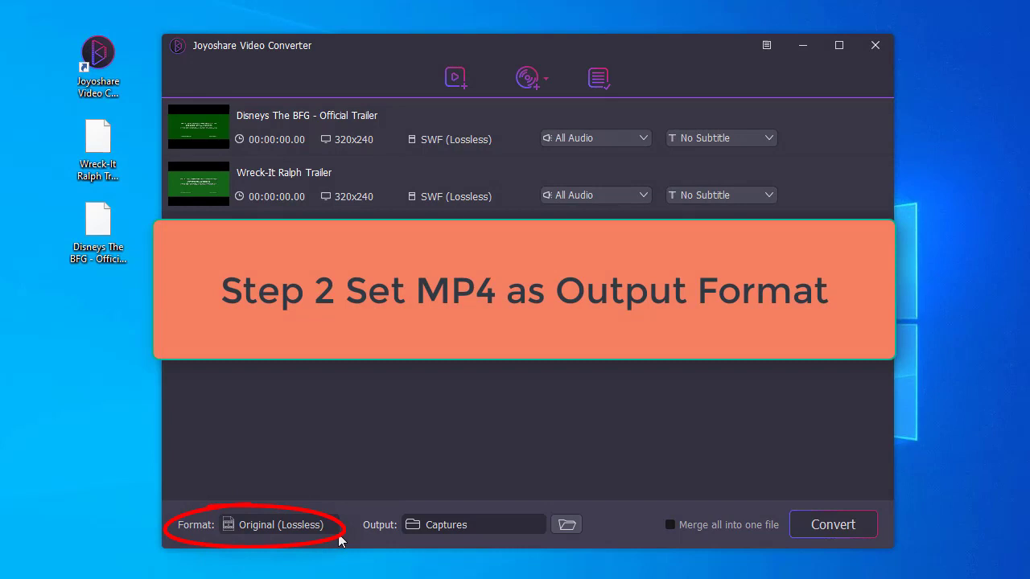
- Pick MP4 as the output format under Encoding mode's General Video list
{"action": "left_click", "coordinate": [288, 525]}
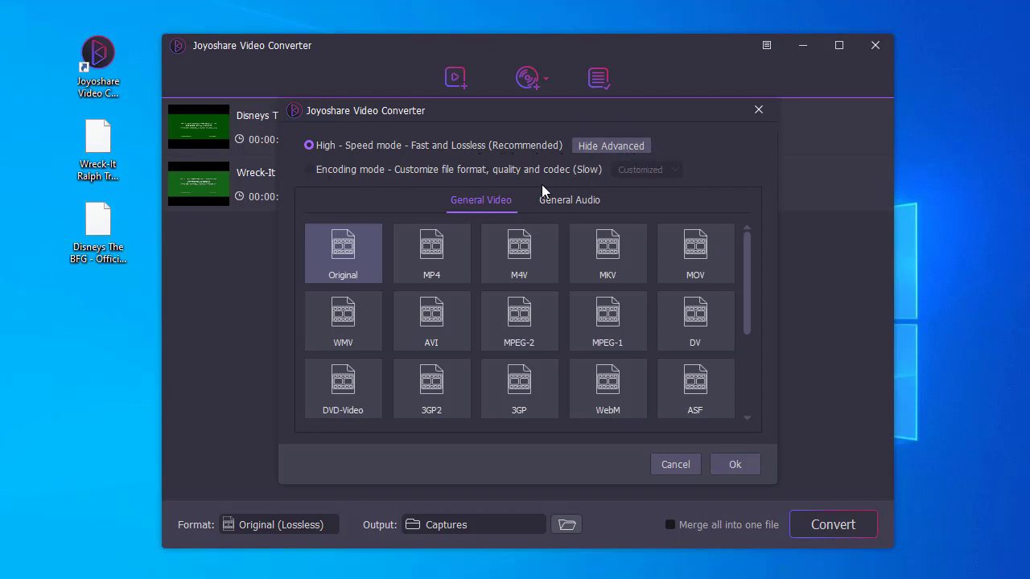
{"action": "left_click", "coordinate": [438, 251]}
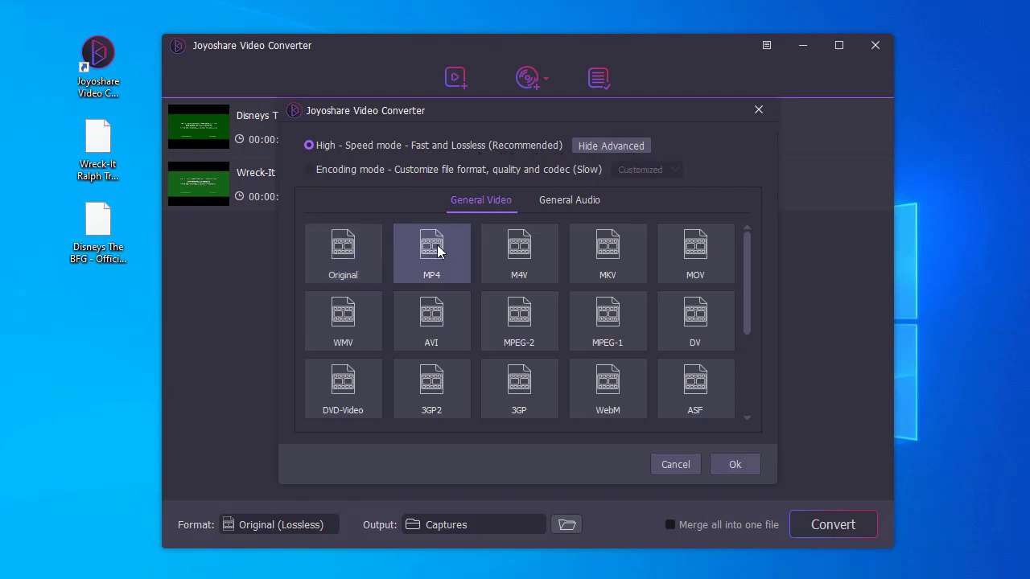
{"action": "left_click", "coordinate": [308, 170]}
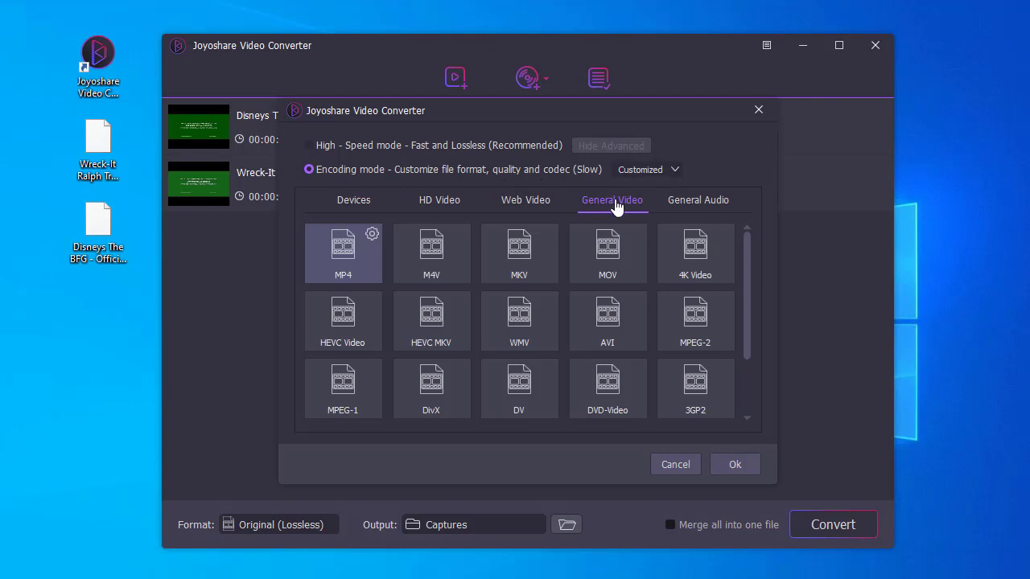
- Review and confirm the MP4 encoding defaults: H264 video at 640x480 with AAC audio
{"action": "left_click", "coordinate": [371, 234]}
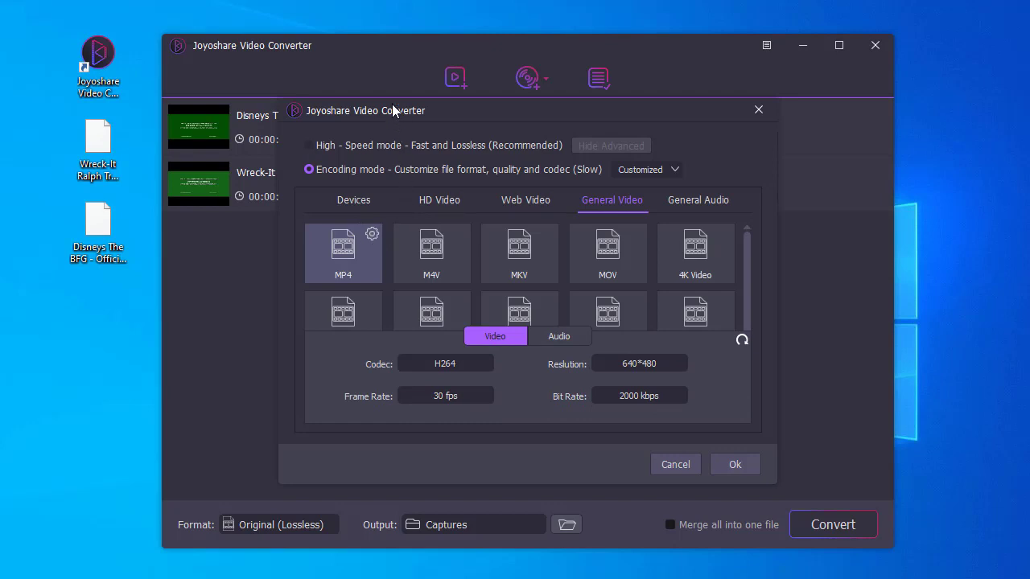
{"action": "left_click_drag", "start_coordinate": [393, 110], "coordinate": [391, 49]}
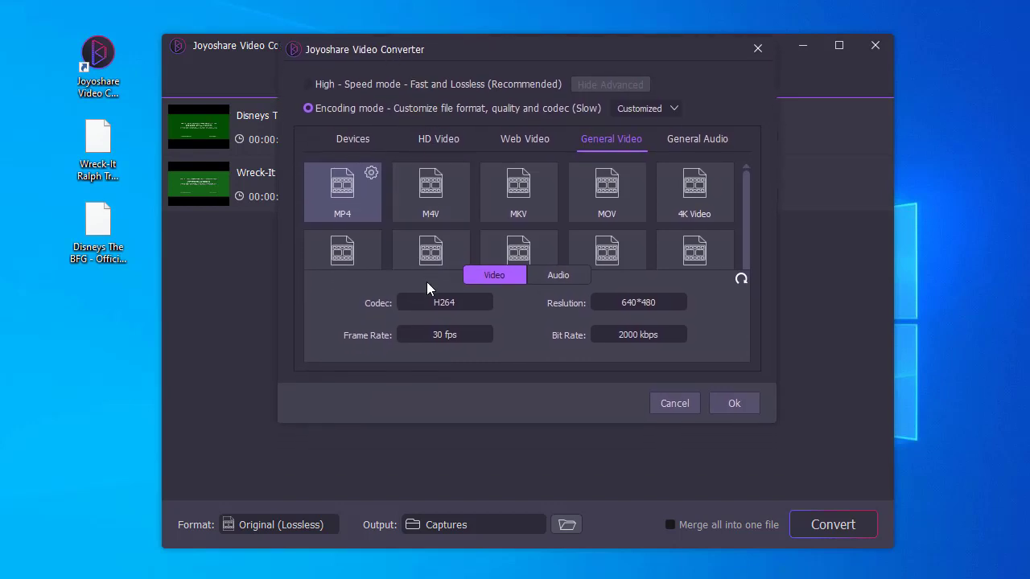
{"action": "left_click", "coordinate": [441, 306]}
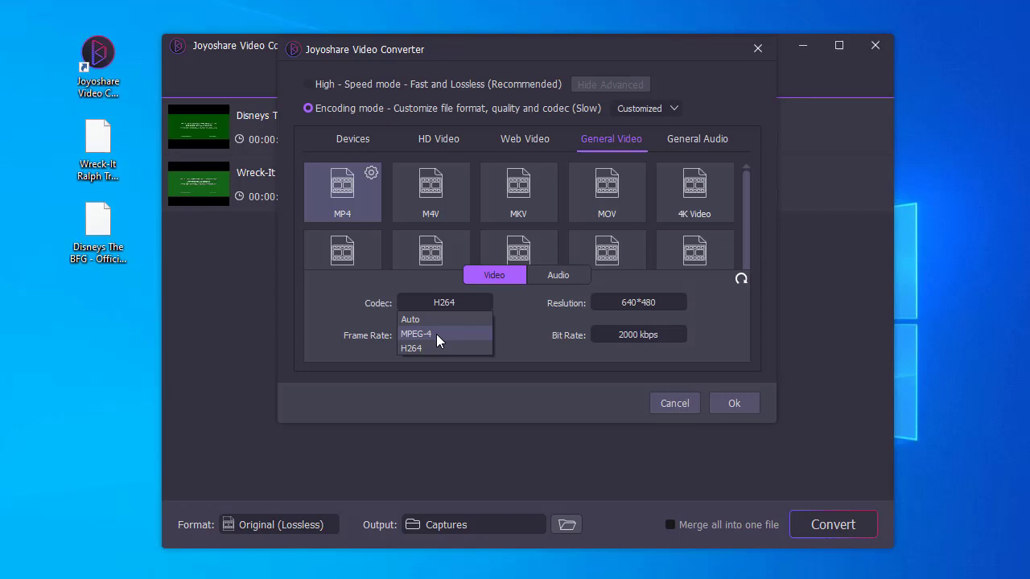
{"action": "left_click", "coordinate": [625, 303]}
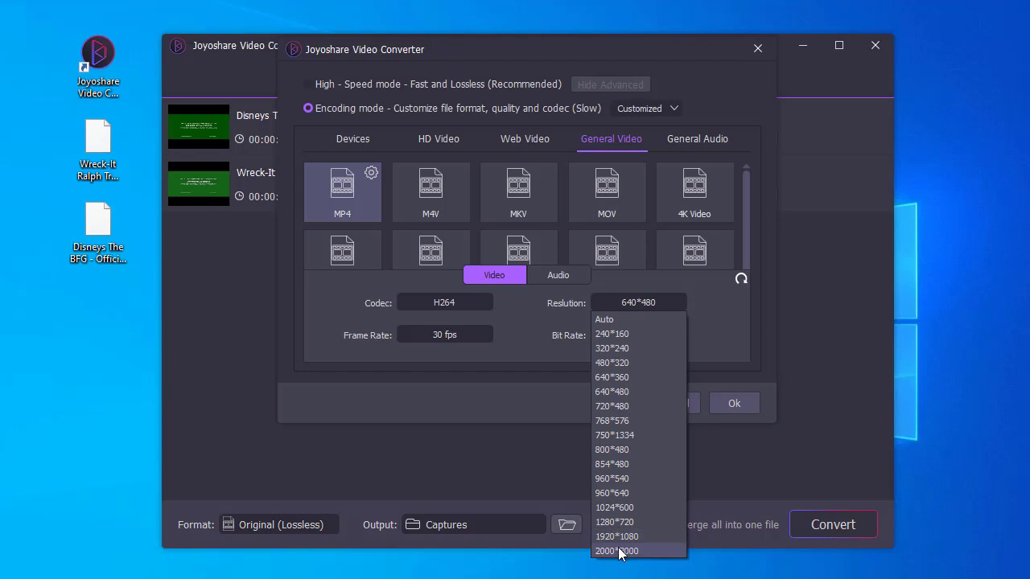
{"action": "left_click", "coordinate": [455, 336]}
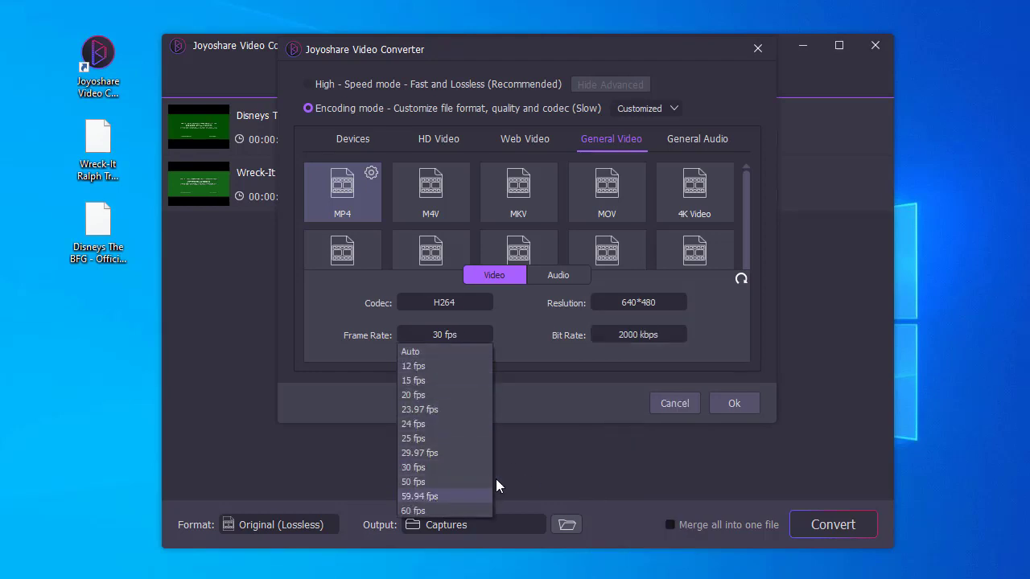
{"action": "left_click", "coordinate": [629, 335]}
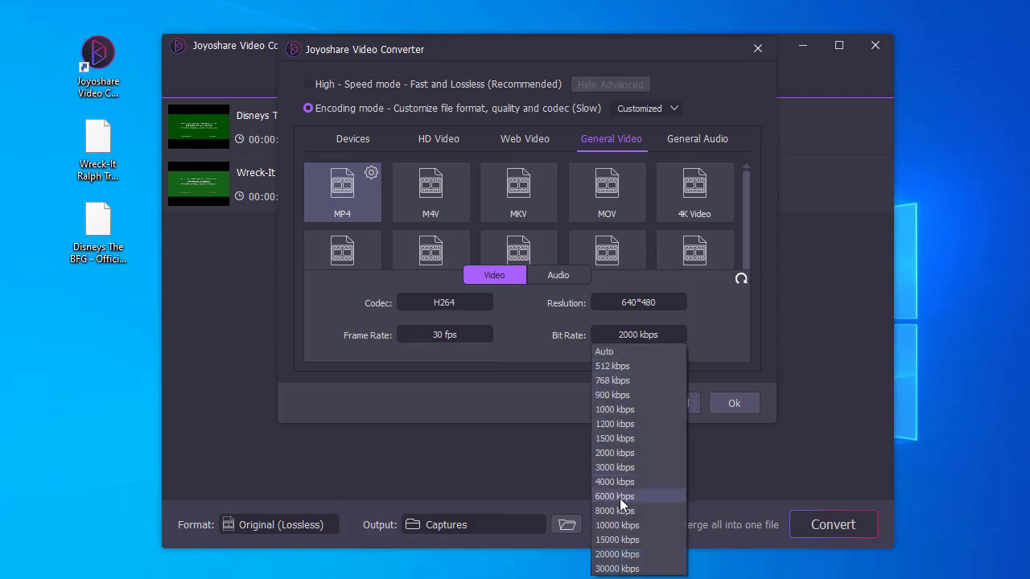
{"action": "left_click", "coordinate": [552, 275]}
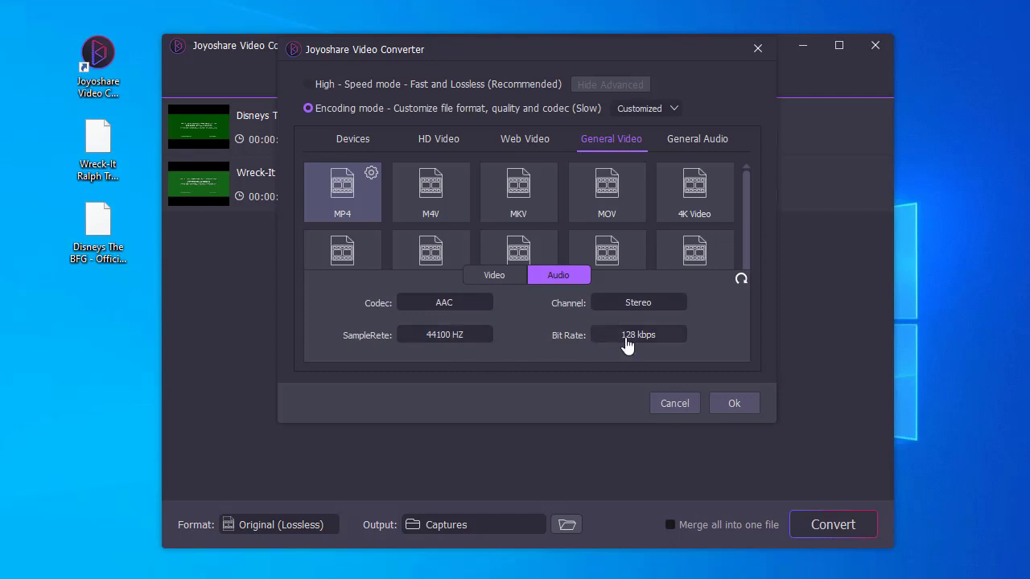
{"action": "left_click", "coordinate": [739, 404]}
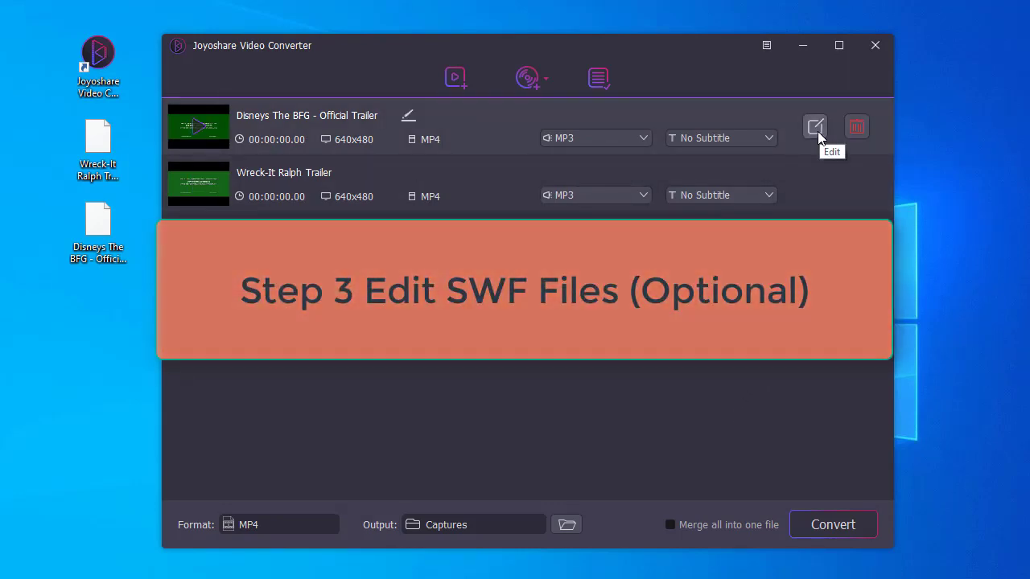
- Open the BFG trailer's Adjust editor and rotate and flip the picture
{"action": "left_click", "coordinate": [816, 128]}
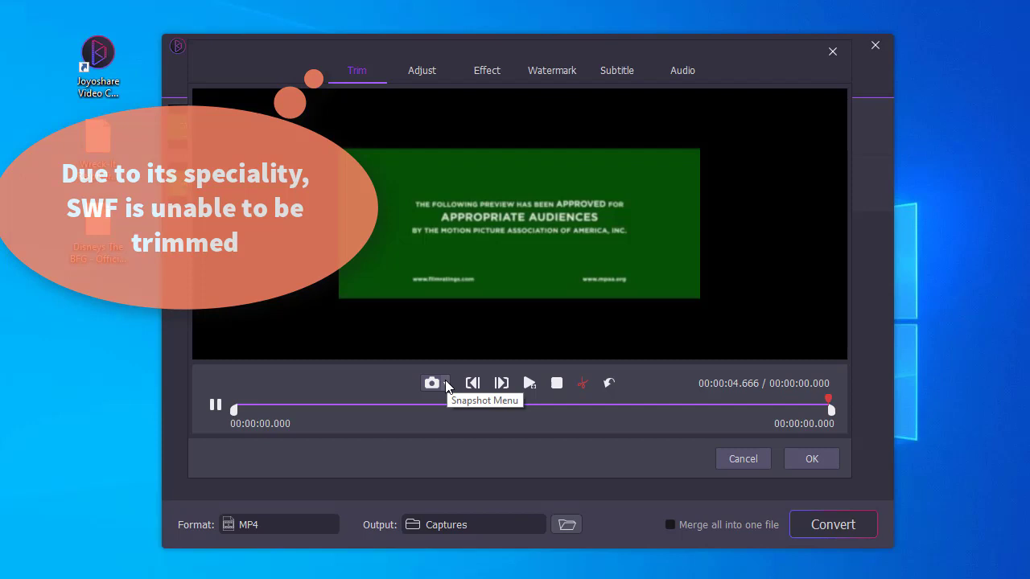
{"action": "left_click", "coordinate": [416, 75]}
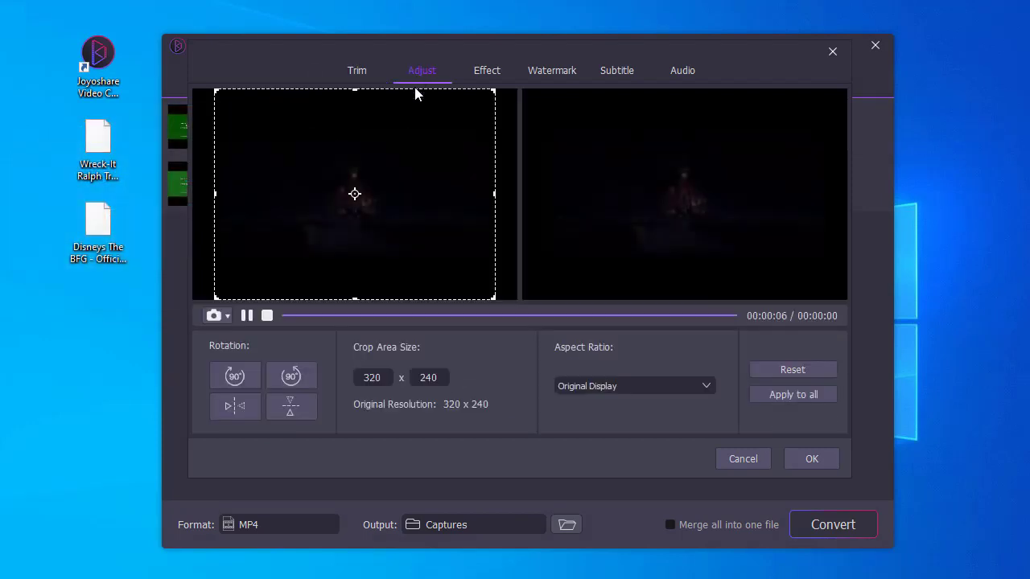
{"action": "left_click", "coordinate": [289, 380]}
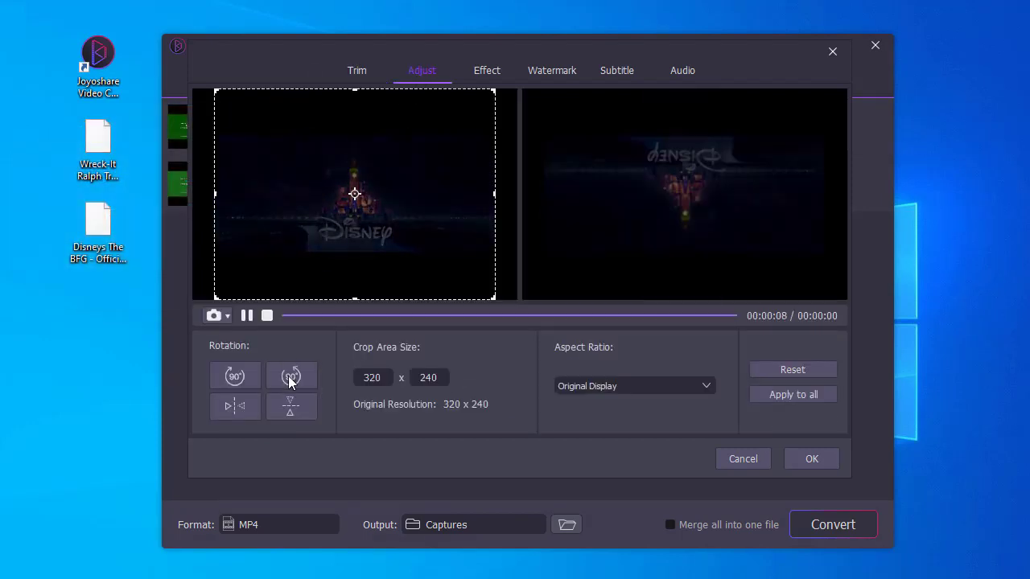
{"action": "left_click", "coordinate": [292, 407]}
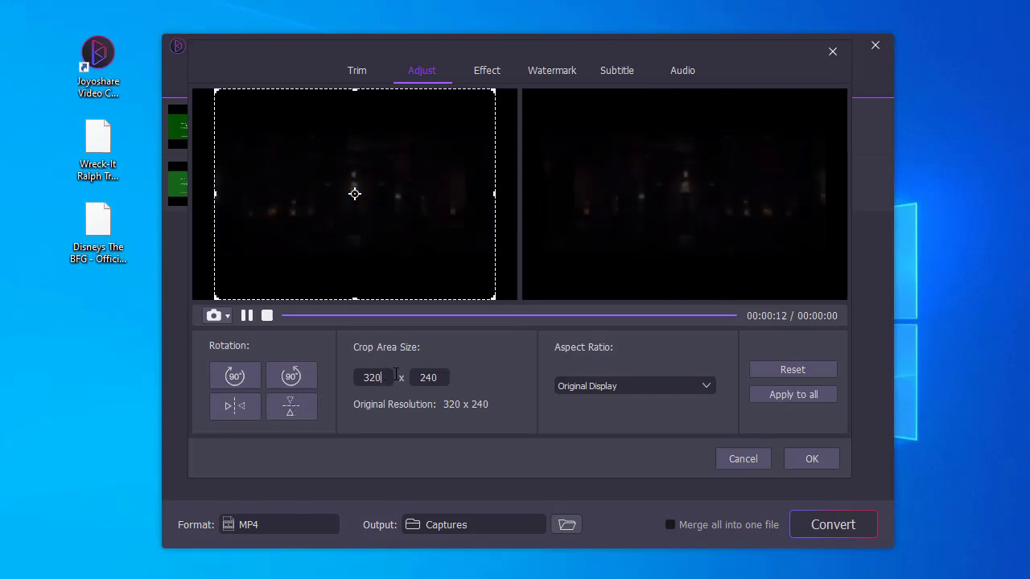
- Check the crop size and keep the Original Display aspect ratio
{"action": "left_click", "coordinate": [440, 376]}
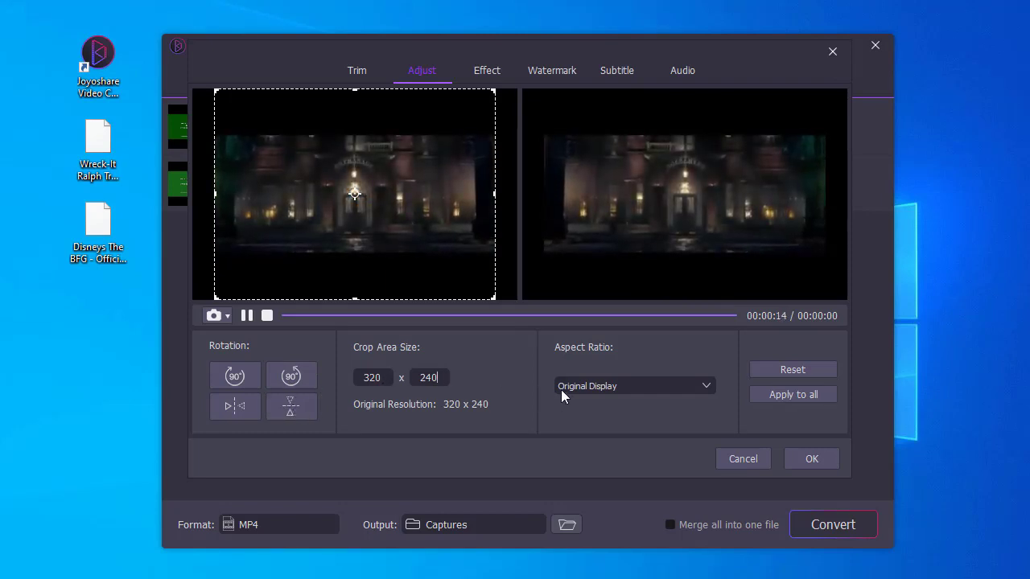
{"action": "left_click", "coordinate": [650, 388]}
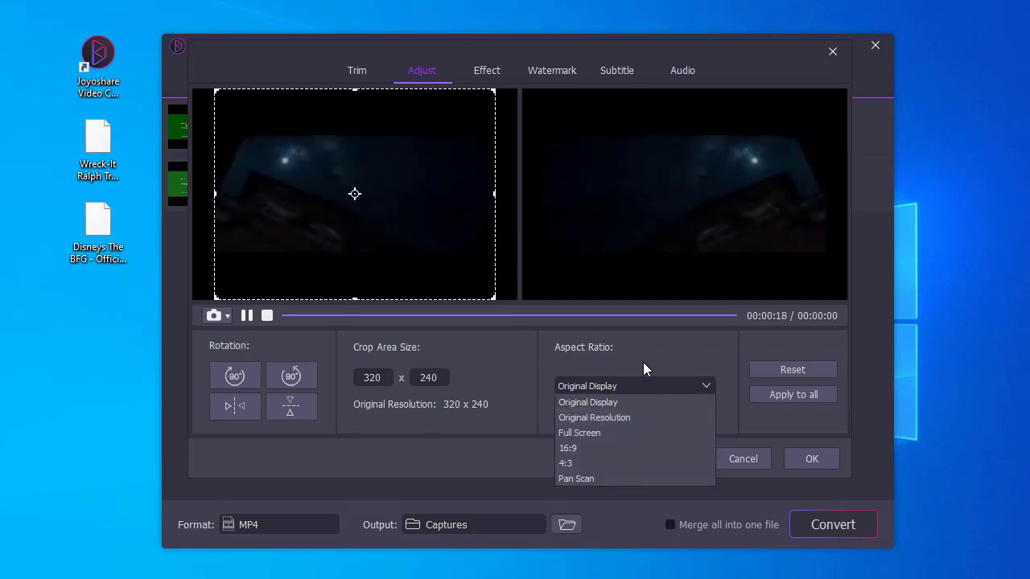
{"action": "left_click", "coordinate": [643, 362]}
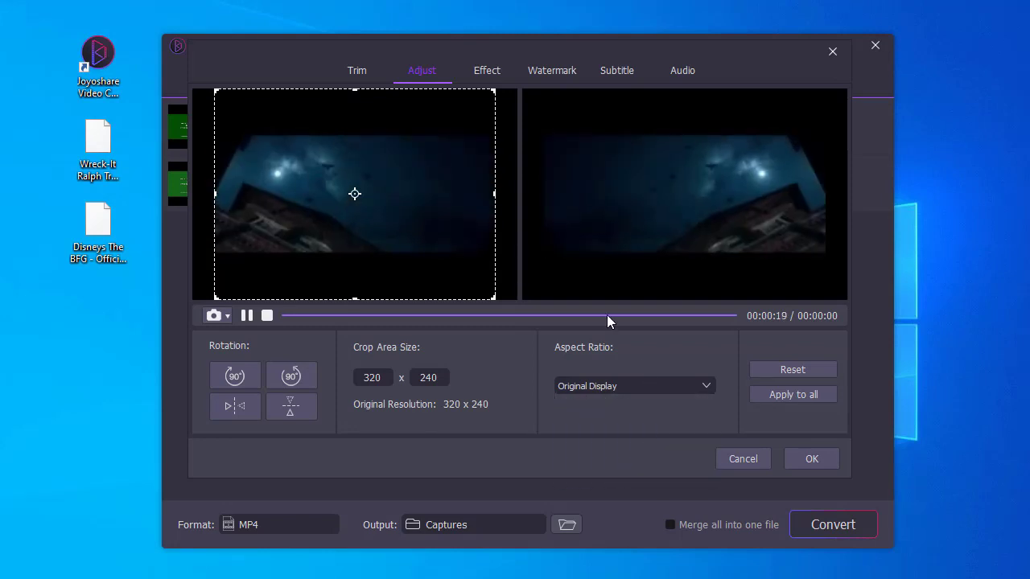
- Return brightness to 100 and set contrast to 94 in the Effect panel
{"action": "left_click", "coordinate": [486, 74]}
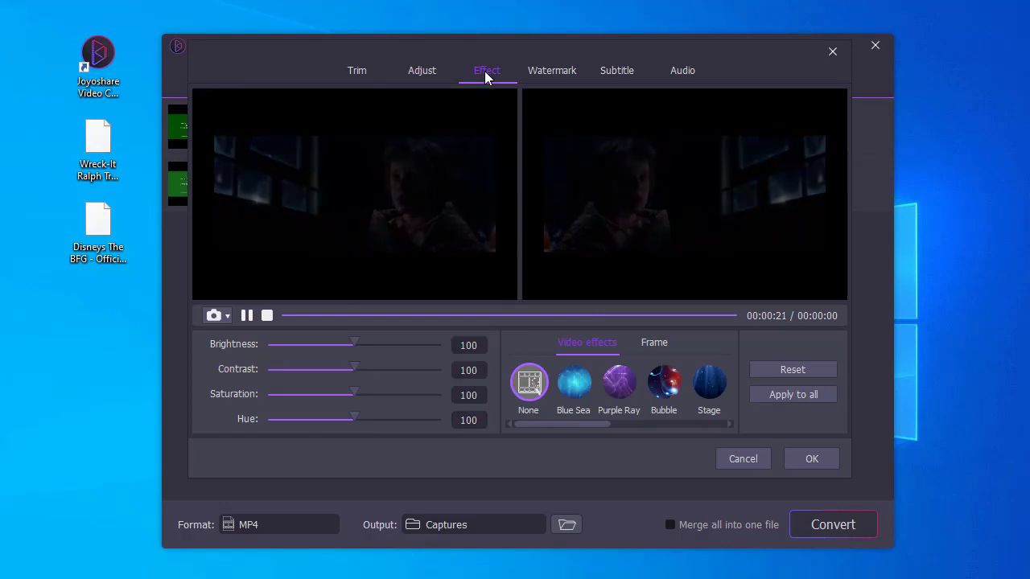
{"action": "left_click", "coordinate": [383, 343]}
{"action": "left_click", "coordinate": [354, 344]}
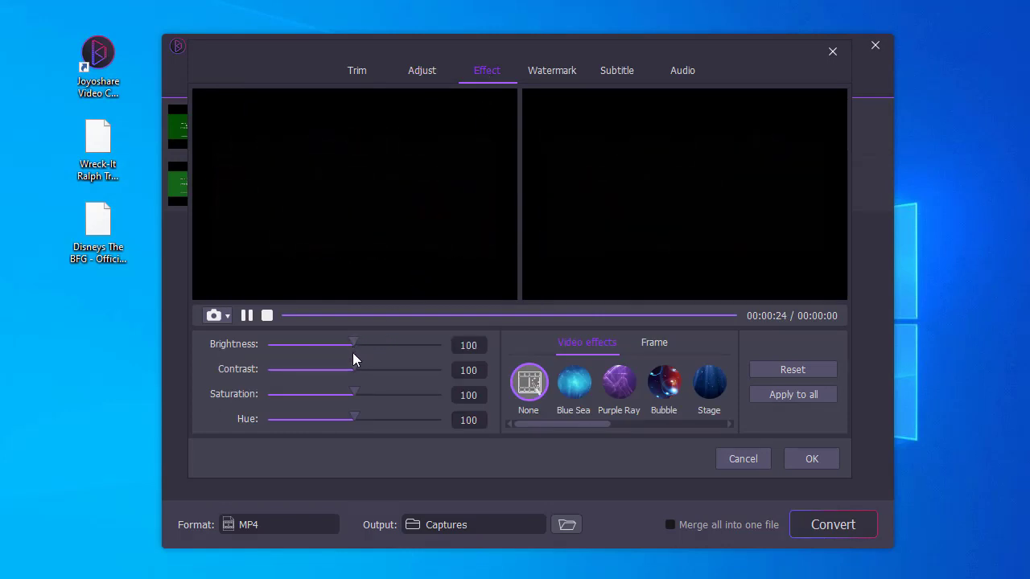
{"action": "left_click", "coordinate": [378, 370]}
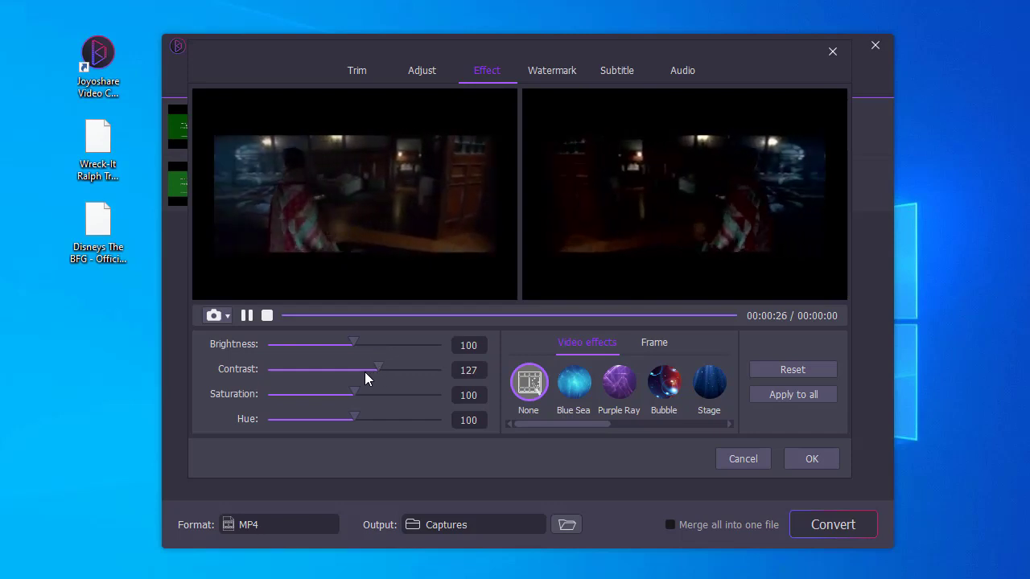
{"action": "left_click", "coordinate": [349, 369]}
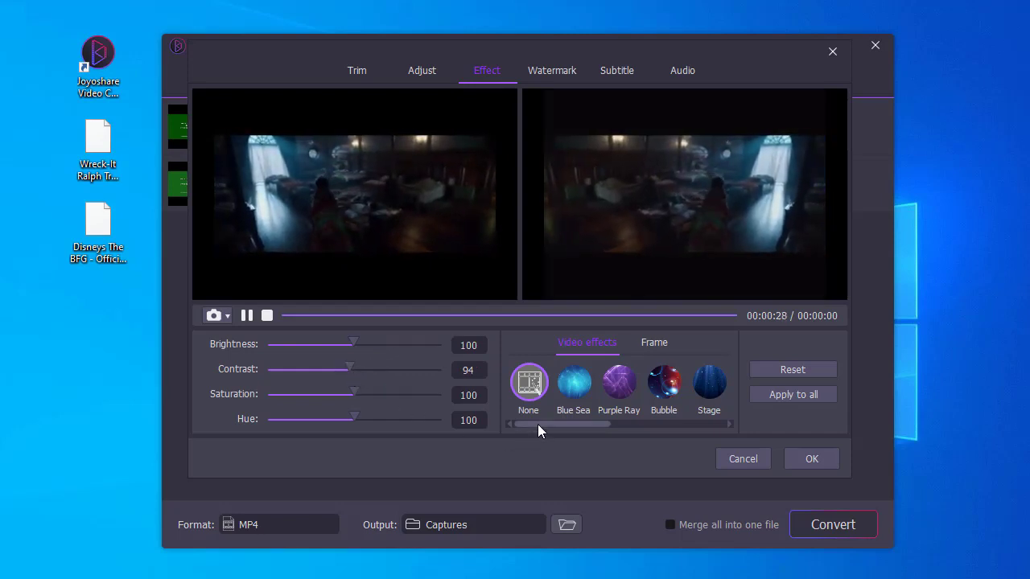
- Surround the video with the Fish frame style
{"action": "left_click_drag", "start_coordinate": [538, 423], "coordinate": [661, 423]}
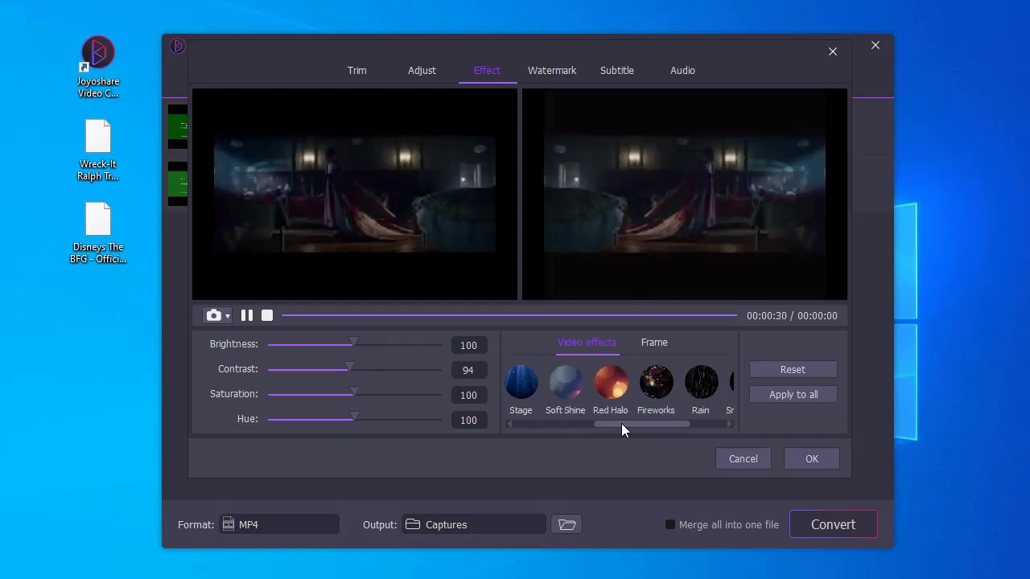
{"action": "left_click", "coordinate": [654, 344]}
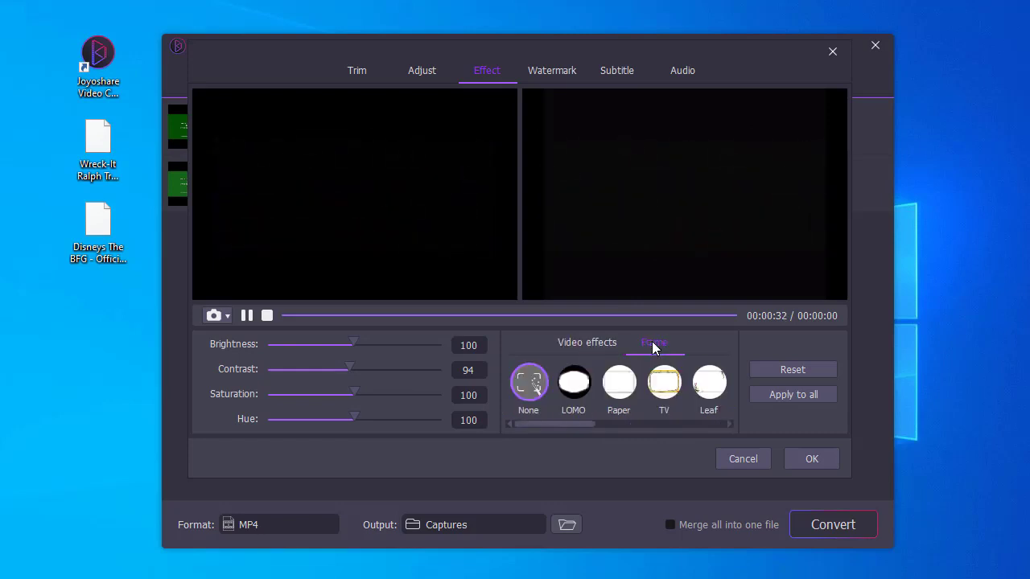
{"action": "left_click_drag", "start_coordinate": [562, 420], "coordinate": [698, 423]}
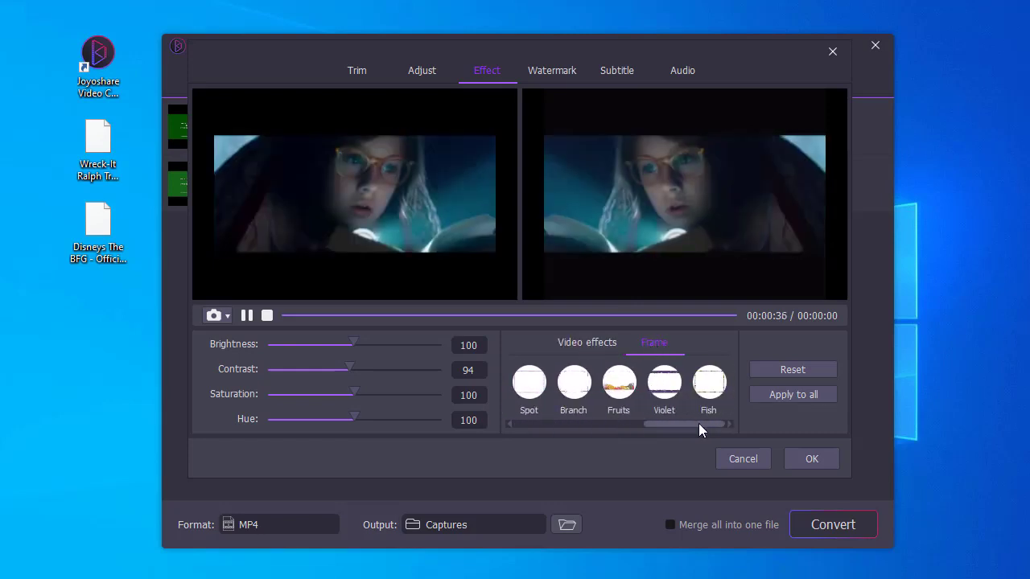
{"action": "left_click", "coordinate": [715, 384]}
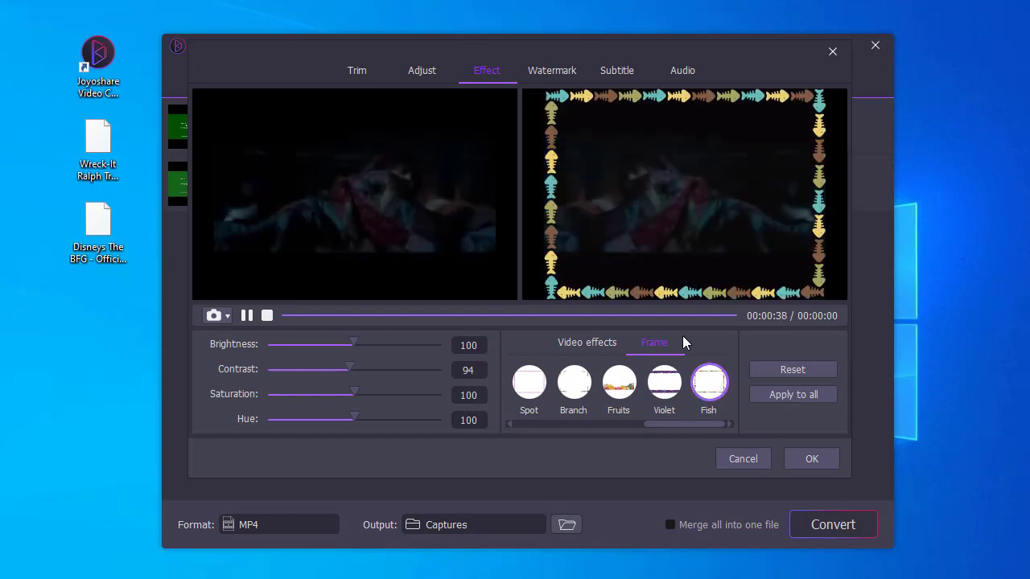
{"action": "left_click", "coordinate": [543, 70]}
- Skip choosing a watermark image and set image transparency to 84
{"action": "left_click", "coordinate": [234, 383]}
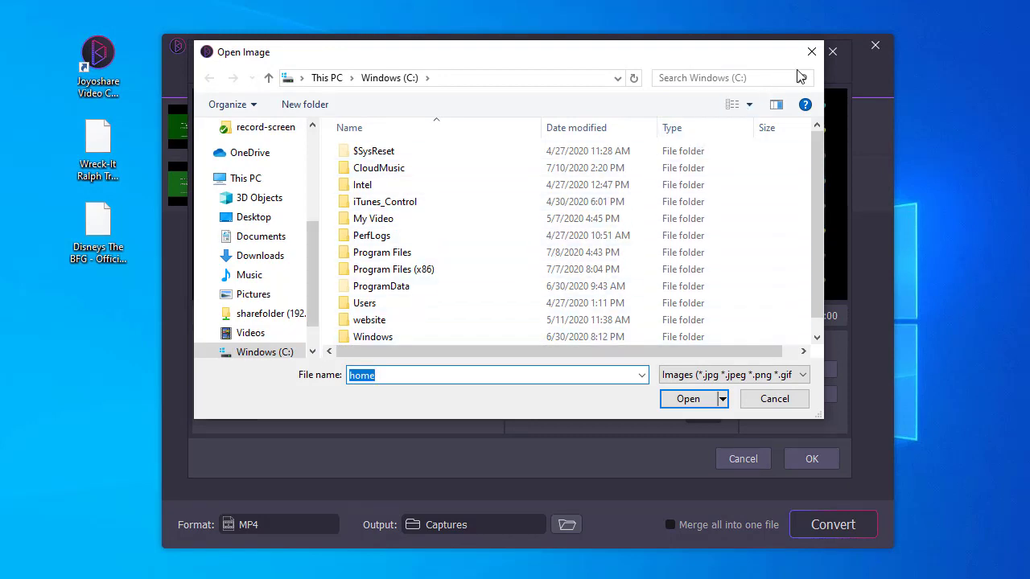
{"action": "left_click", "coordinate": [832, 52]}
{"action": "left_click", "coordinate": [420, 387]}
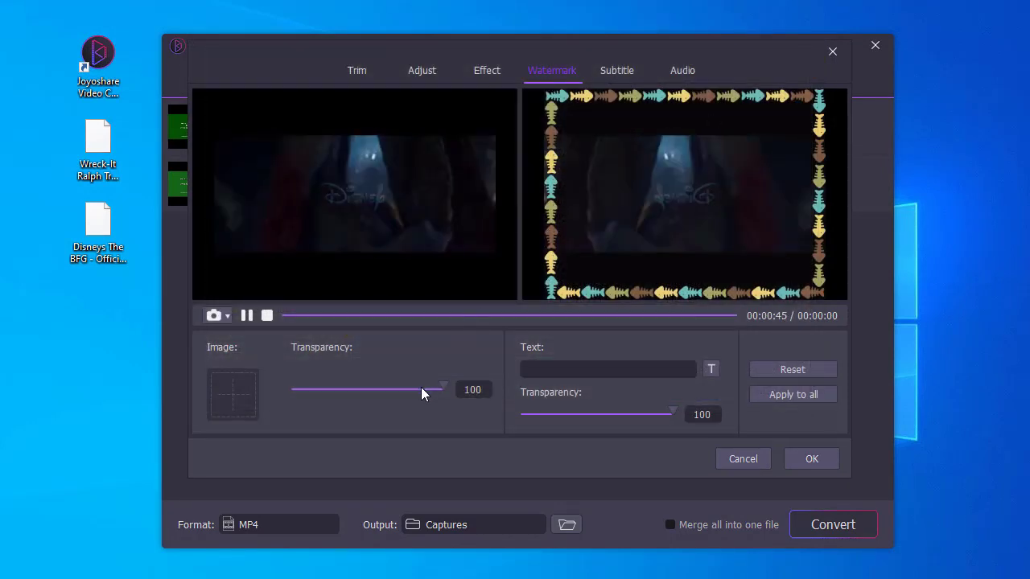
- Add a 'Joyoshare' text watermark, centred and enlarged over the preview
{"action": "left_click", "coordinate": [554, 370]}
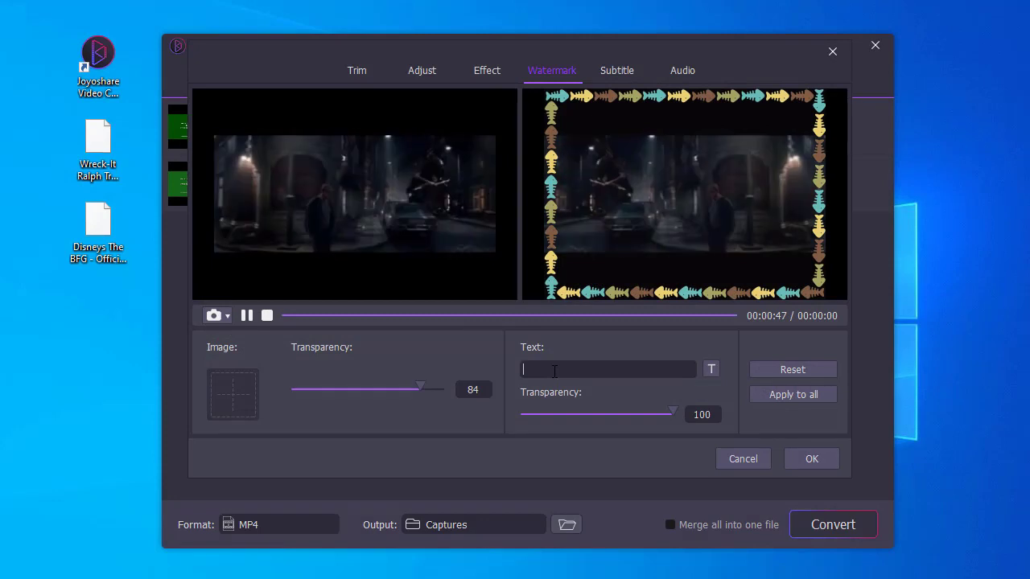
{"action": "type", "text": "Jo"}
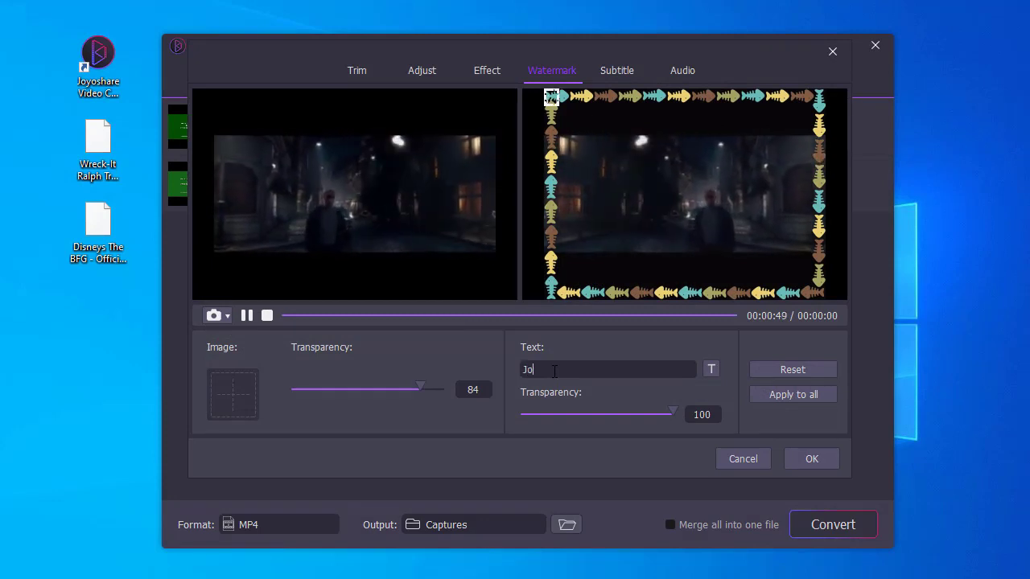
{"action": "type", "text": "yoshare"}
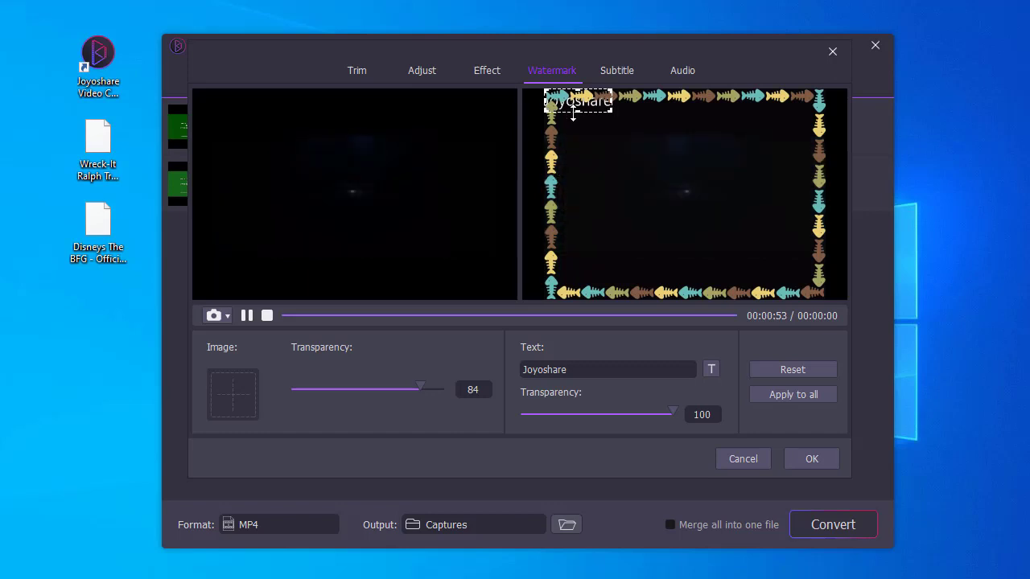
{"action": "left_click_drag", "start_coordinate": [576, 98], "coordinate": [740, 234]}
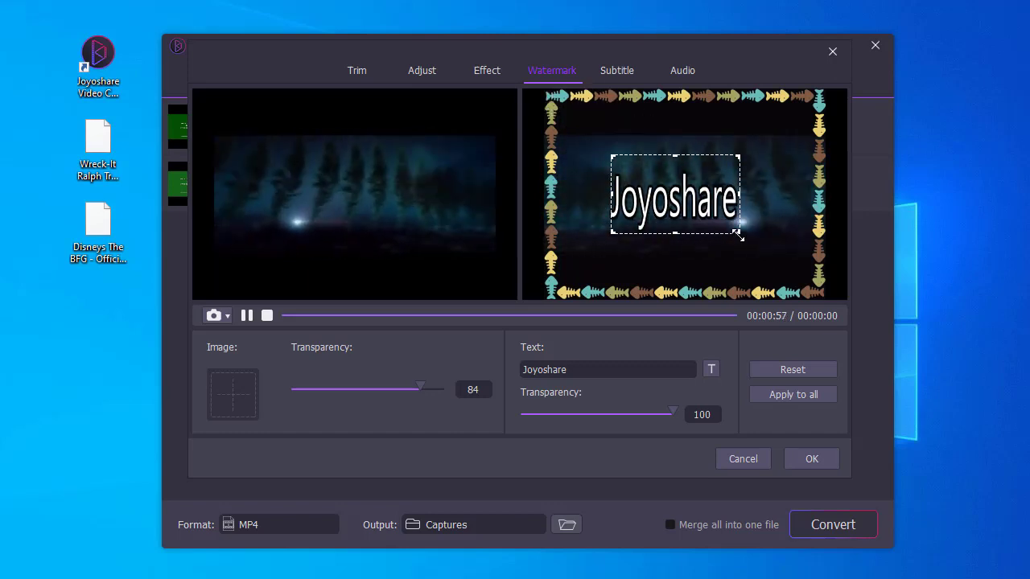
- Keep No Subtitle track, position subtitles Middle with margin 60 and scale 186
{"action": "left_click", "coordinate": [625, 70]}
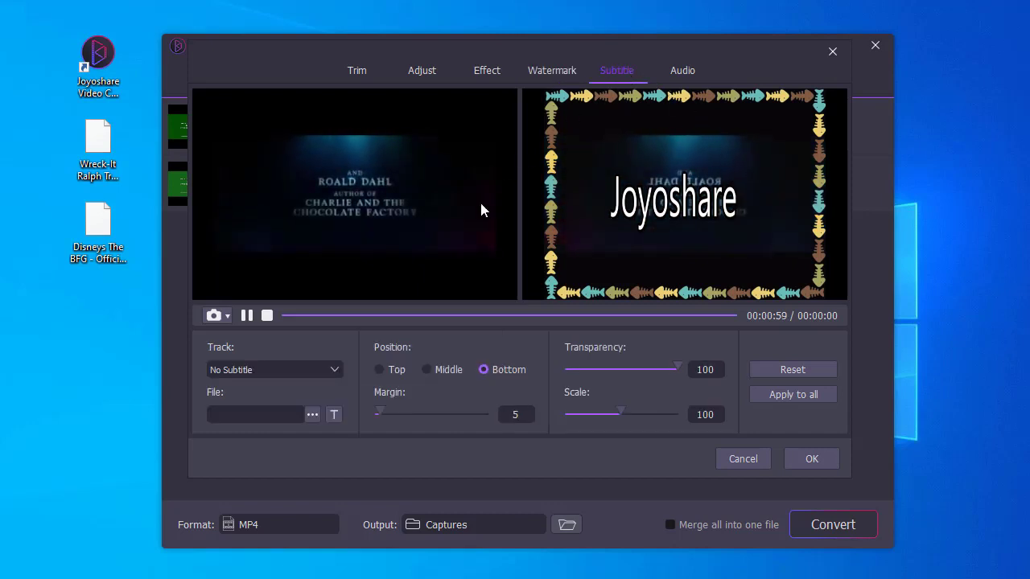
{"action": "left_click", "coordinate": [335, 370]}
{"action": "left_click", "coordinate": [335, 370]}
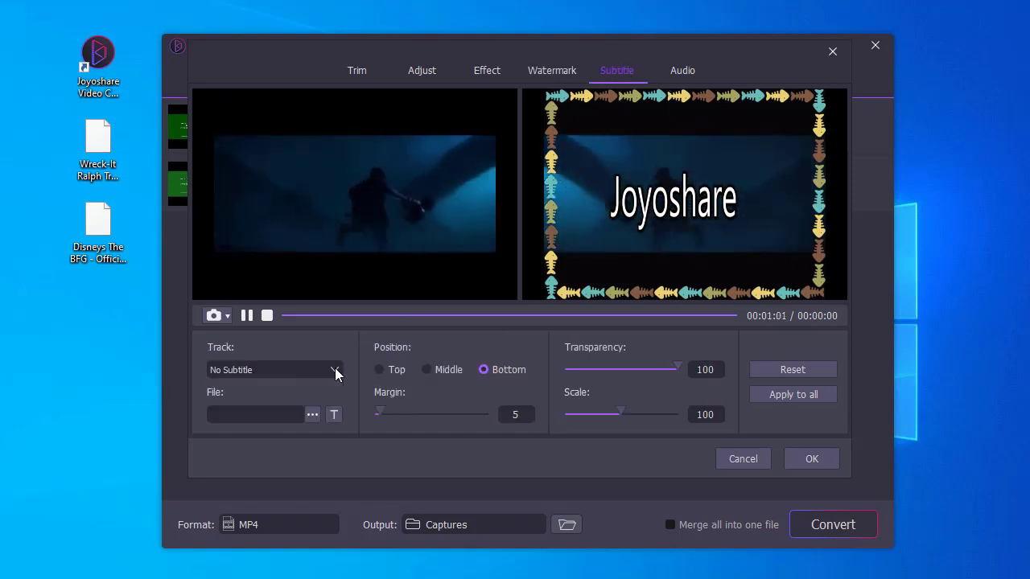
{"action": "left_click", "coordinate": [379, 369]}
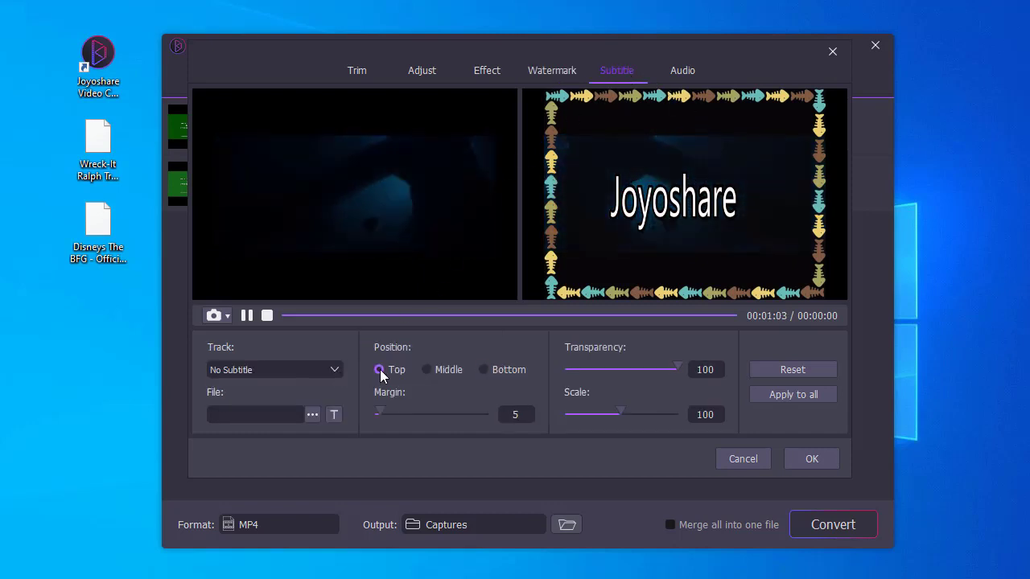
{"action": "left_click", "coordinate": [426, 370]}
{"action": "left_click_drag", "start_coordinate": [380, 408], "coordinate": [444, 411]}
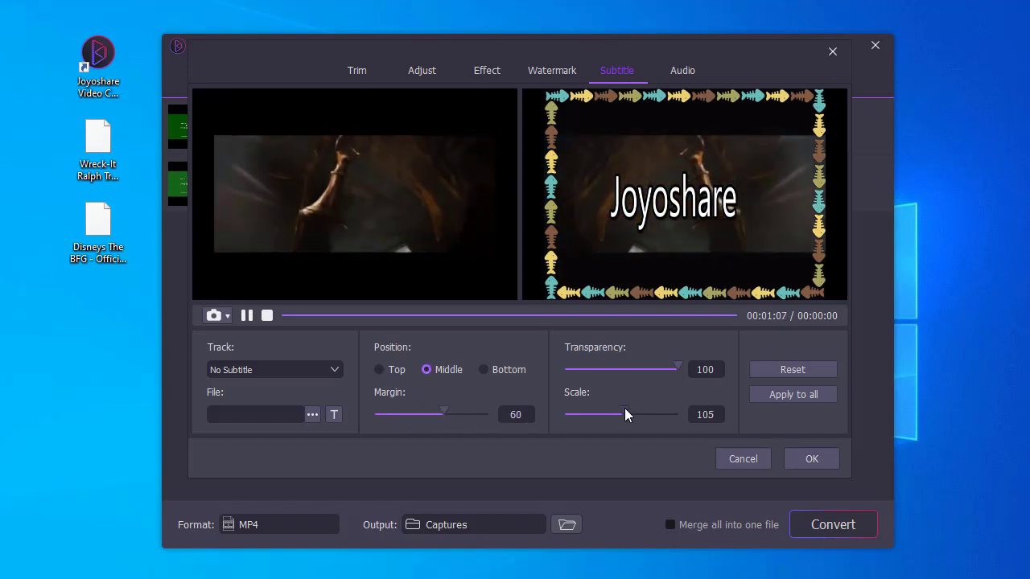
{"action": "left_click_drag", "start_coordinate": [621, 409], "coordinate": [646, 409]}
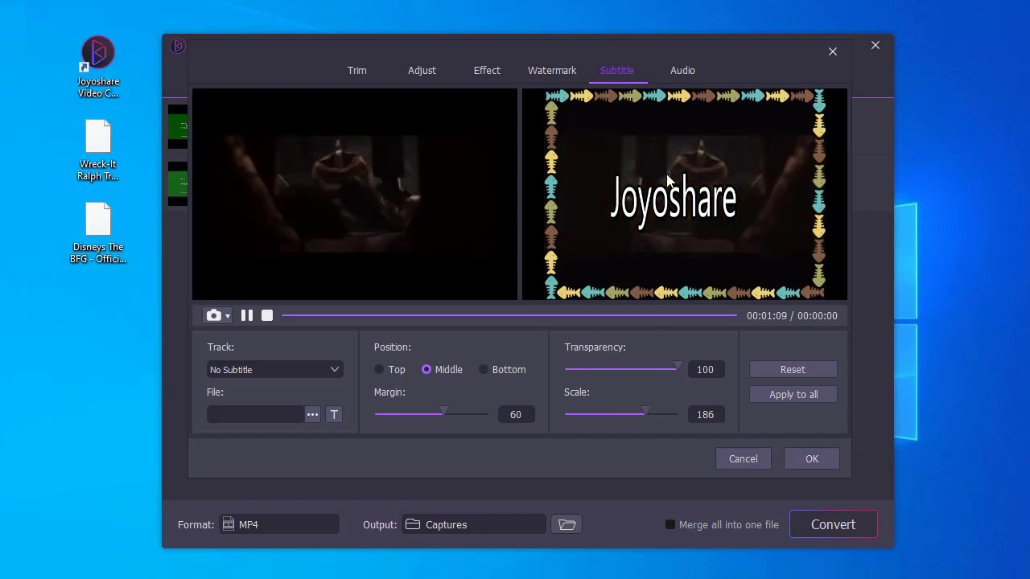
{"action": "left_click", "coordinate": [683, 74]}
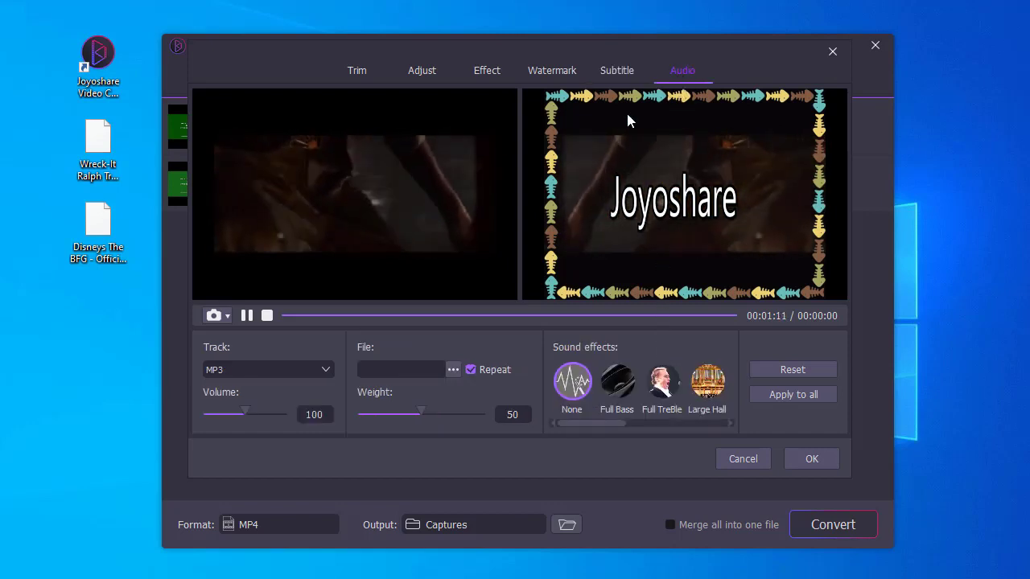
- Set volume to 157 and weight to 71, leaving the sound effect at None
{"action": "left_click_drag", "start_coordinate": [259, 414], "coordinate": [270, 414]}
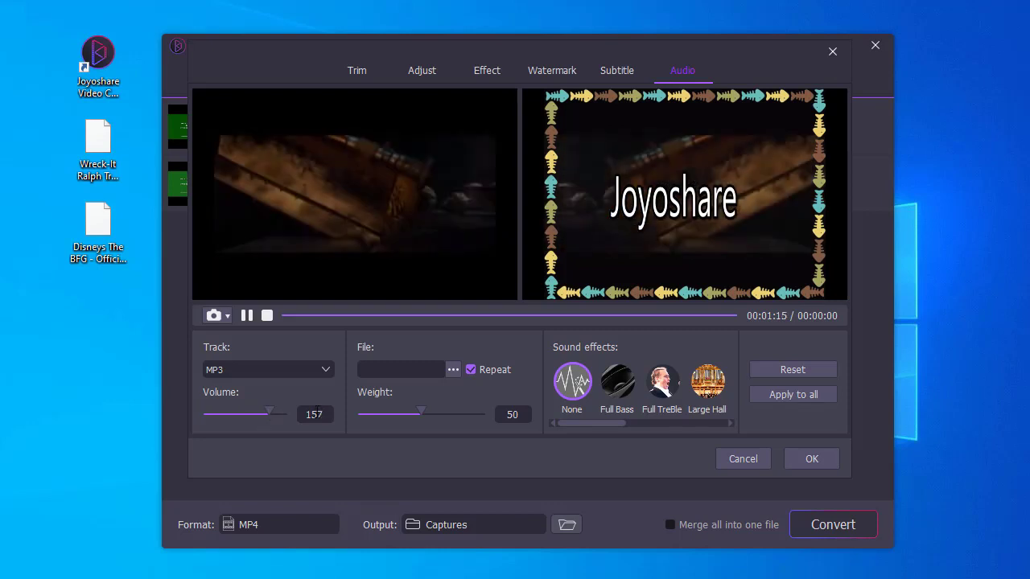
{"action": "left_click", "coordinate": [423, 415]}
{"action": "left_click_drag", "start_coordinate": [424, 414], "coordinate": [448, 414]}
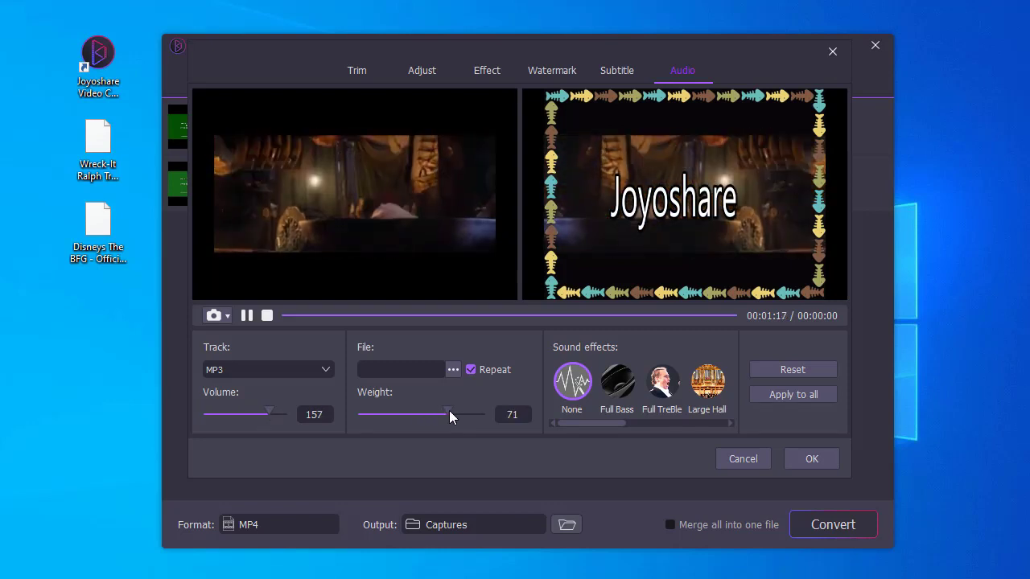
{"action": "left_click", "coordinate": [618, 385]}
{"action": "left_click", "coordinate": [662, 382]}
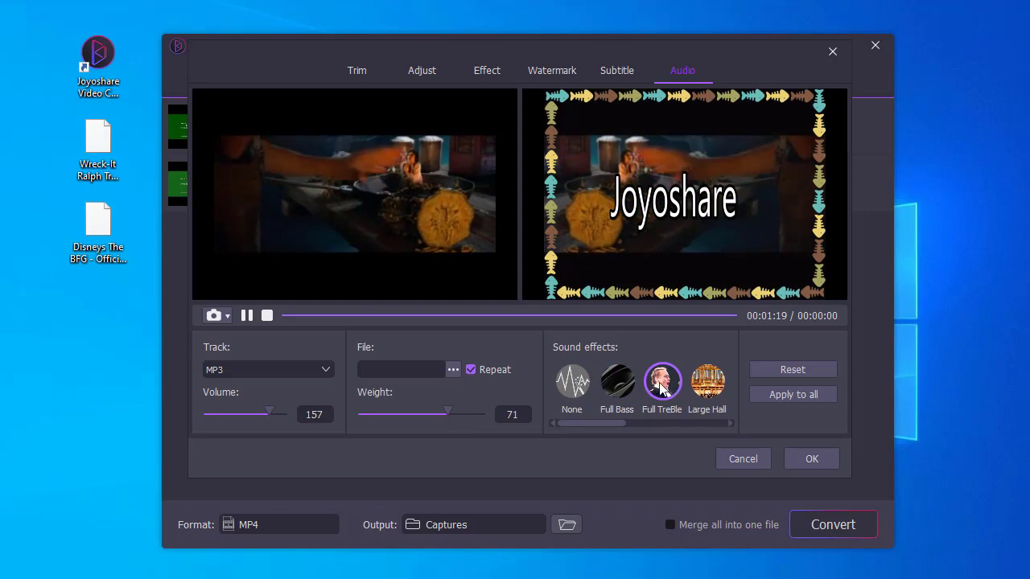
{"action": "left_click", "coordinate": [572, 382]}
{"action": "left_click_drag", "start_coordinate": [579, 424], "coordinate": [690, 423]}
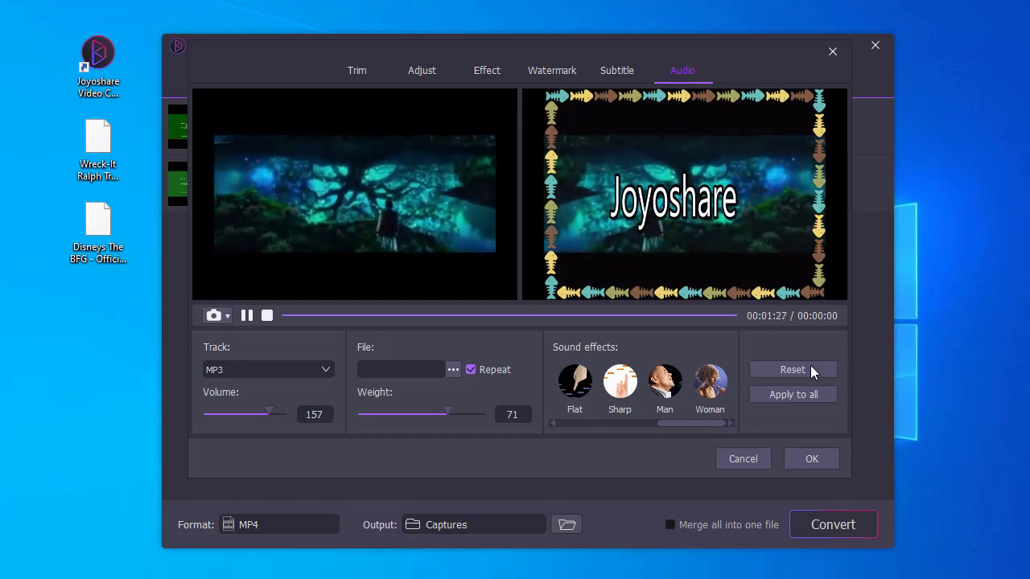
- Close the editor with OK and run Convert on both trailers
{"action": "left_click", "coordinate": [809, 458]}
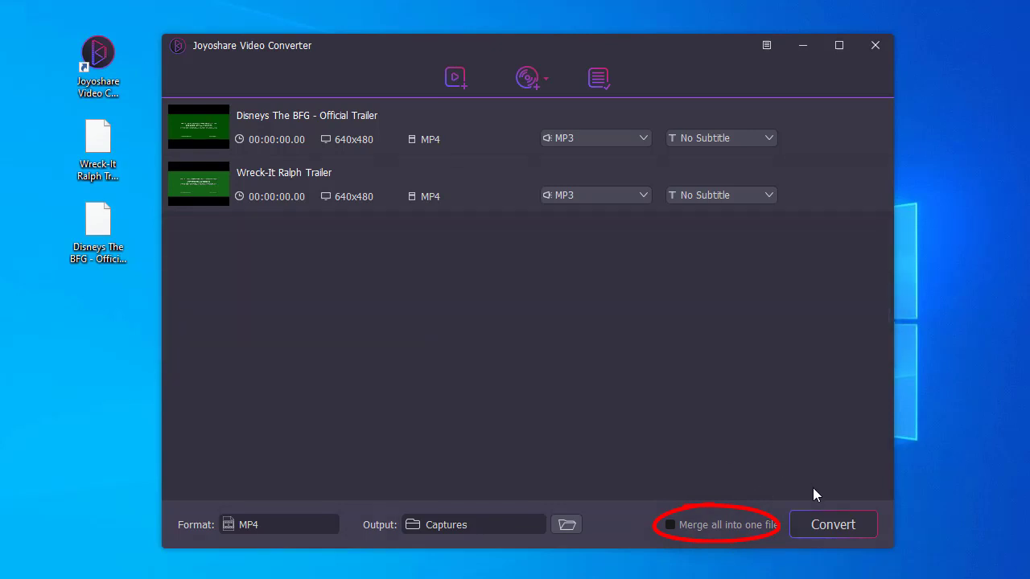
{"action": "left_click", "coordinate": [815, 523]}
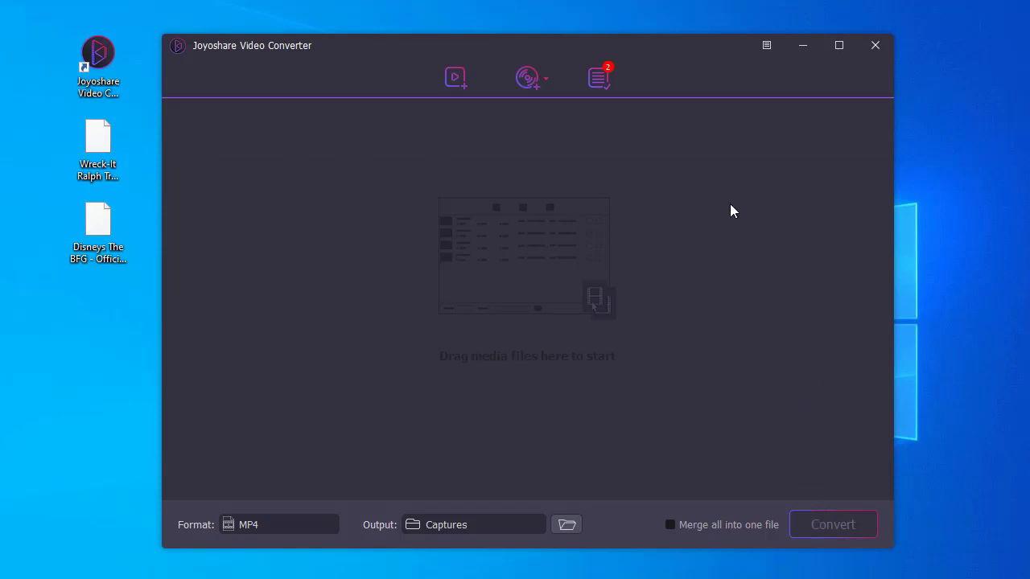
- Open History showing both 640×480 MP4s at 39.49 MB and 35.77 MB
{"action": "left_click", "coordinate": [599, 78]}
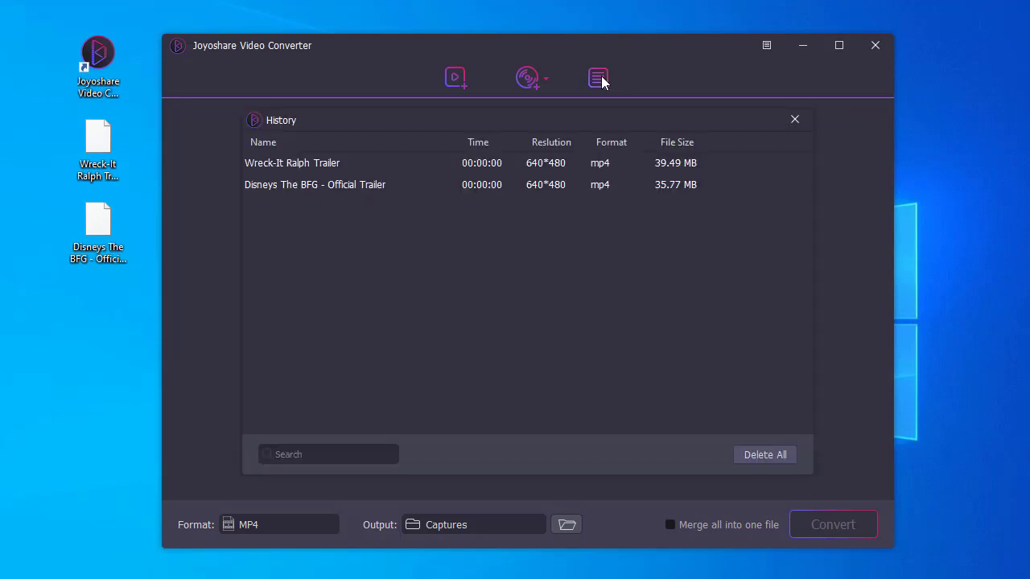
{"action": "mouse_move", "coordinate": [514, 185]}
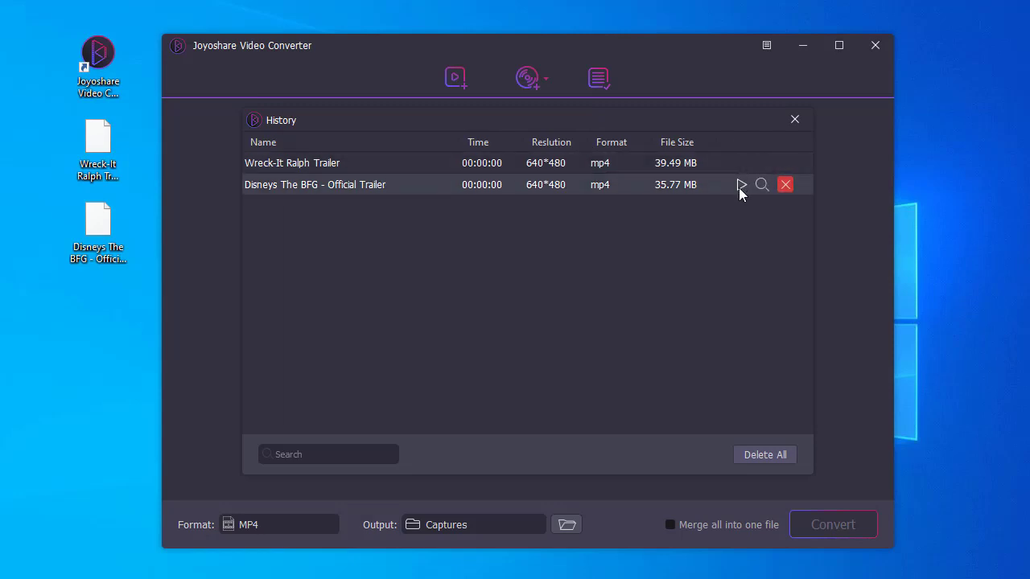
- Play the converted BFG trailer from History and skip ahead twice to inspect the fish frame and Joyoshare watermark
{"action": "left_click", "coordinate": [740, 185]}
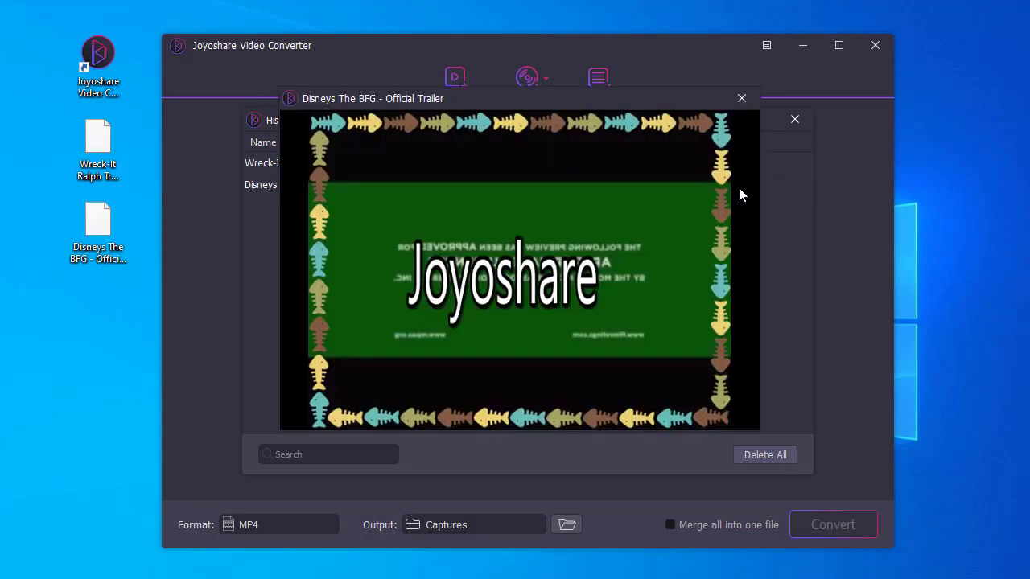
{"action": "mouse_move", "coordinate": [419, 375]}
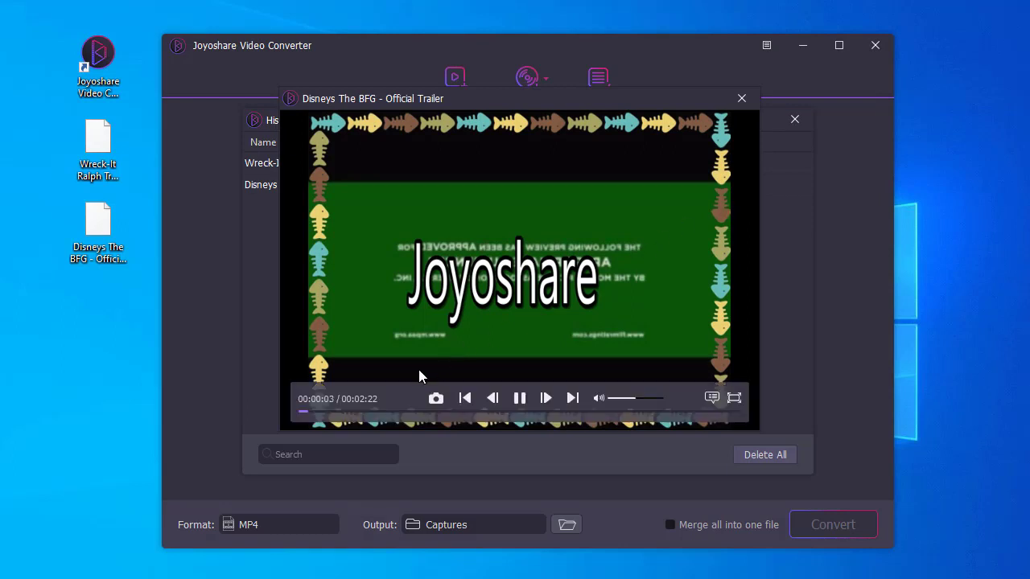
{"action": "left_click", "coordinate": [352, 411]}
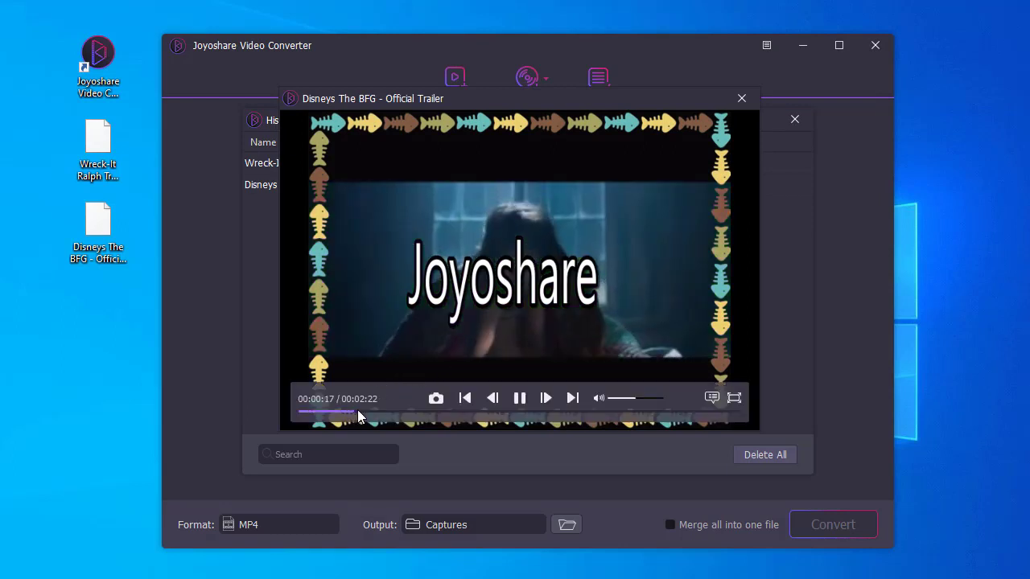
{"action": "left_click", "coordinate": [411, 410]}
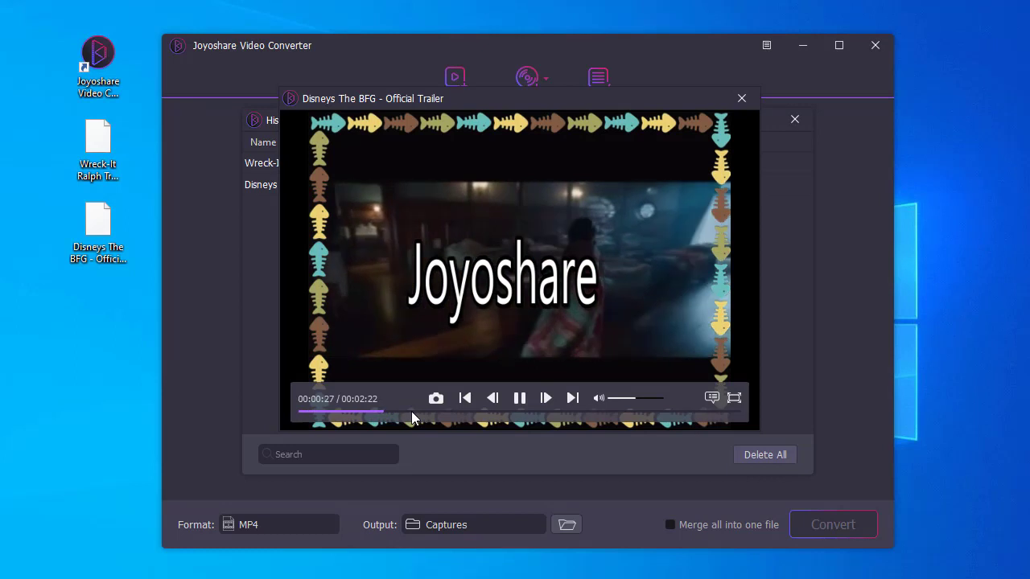